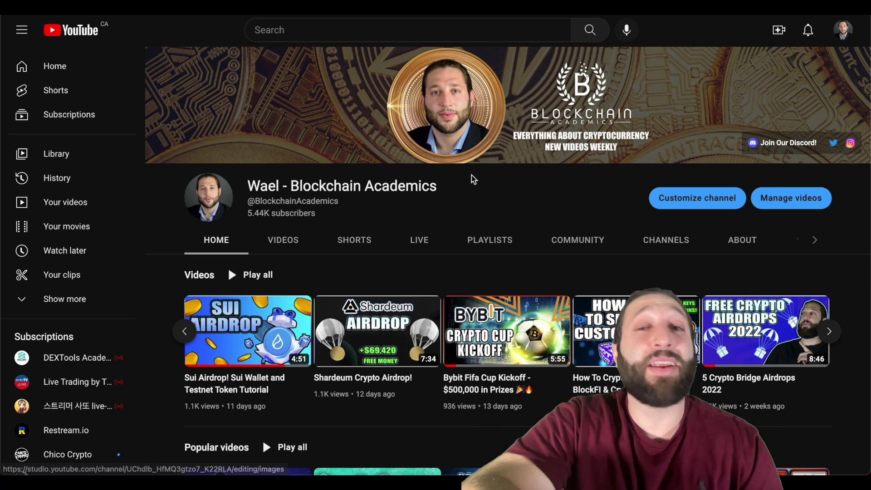
Scroll down the YouTube channel page
scroll(263, 191, "down", 4)
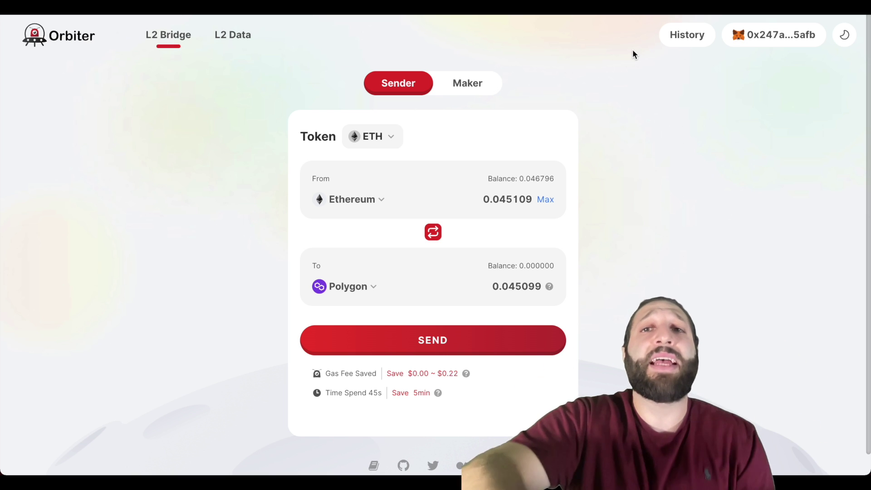
left_click(468, 82)
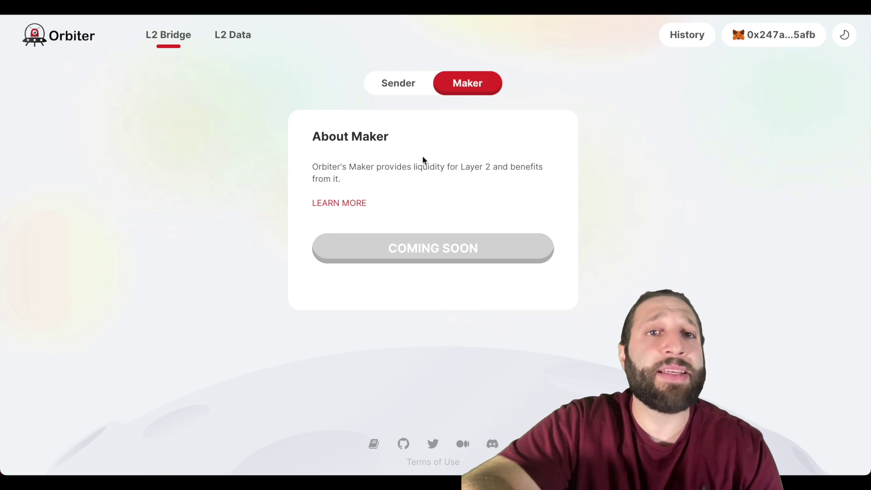
left_click(397, 90)
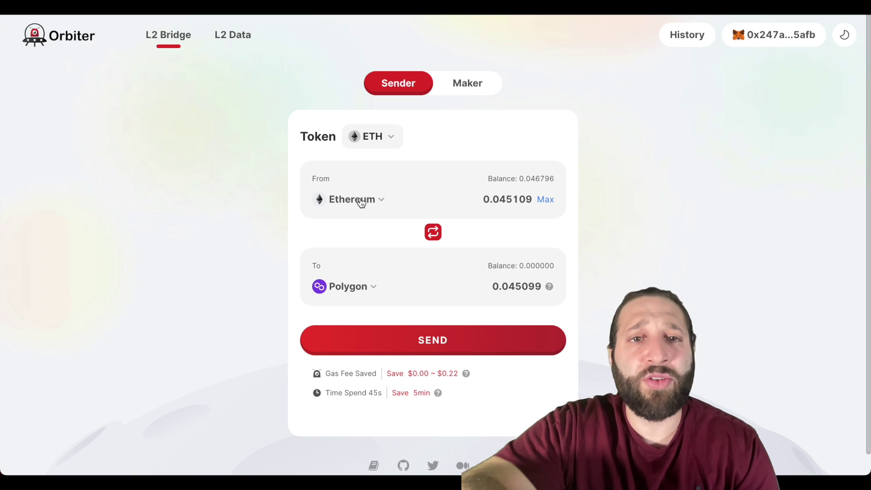
left_click(343, 289)
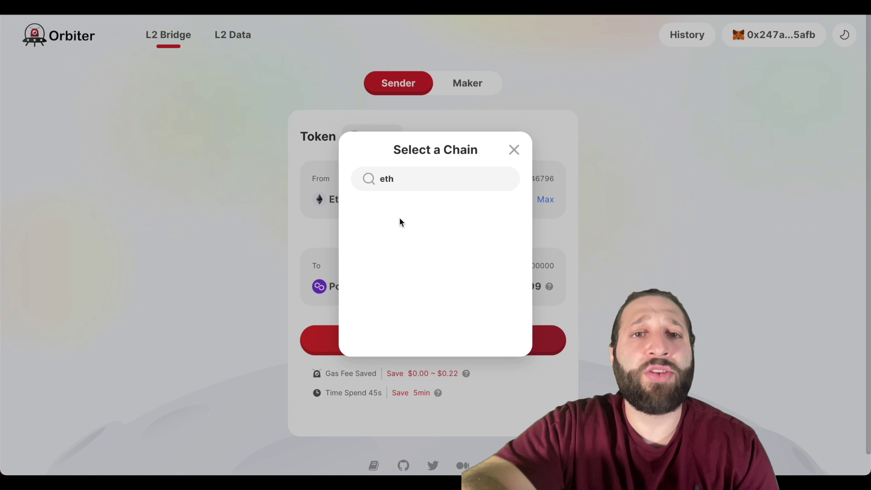
left_click(512, 147)
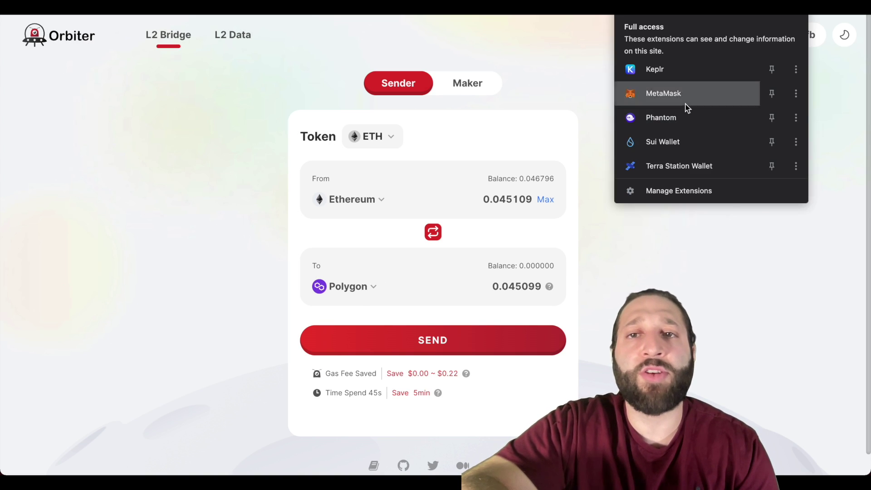
Open the USDT token in MetaMask's assets and start a swap from it
left_click(678, 184)
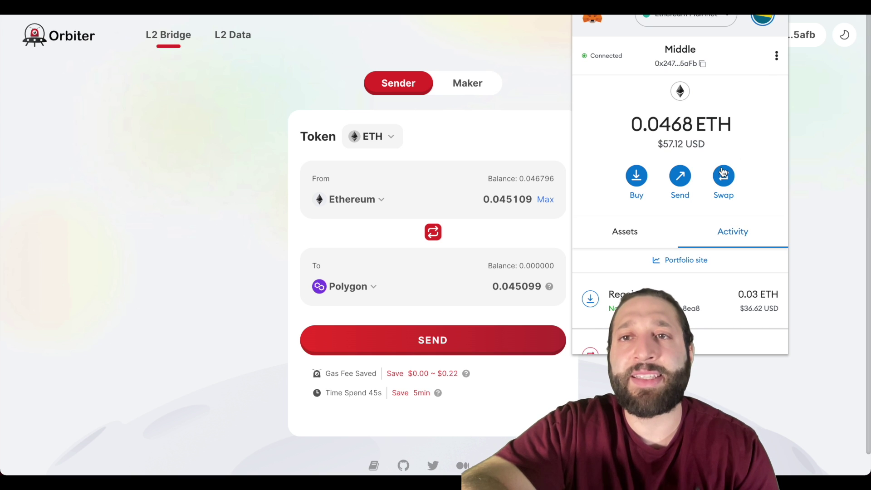
left_click(650, 232)
scroll(663, 272, "down", 2)
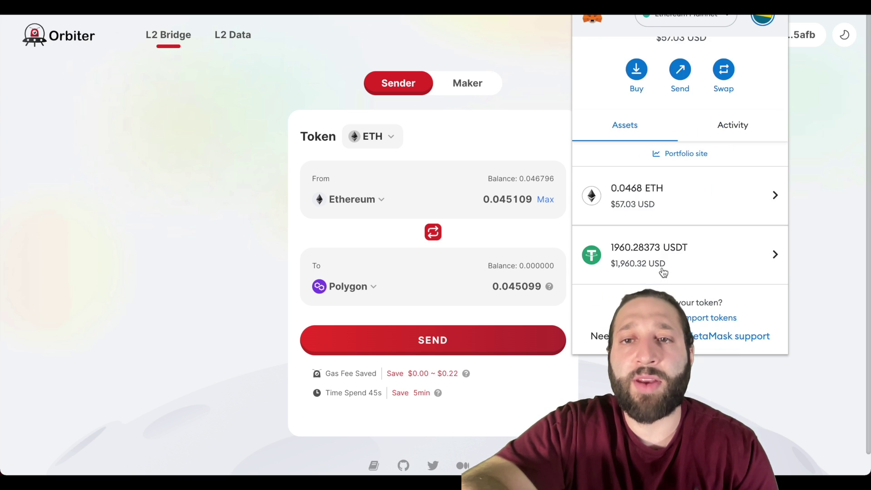
left_click(680, 266)
left_click(723, 177)
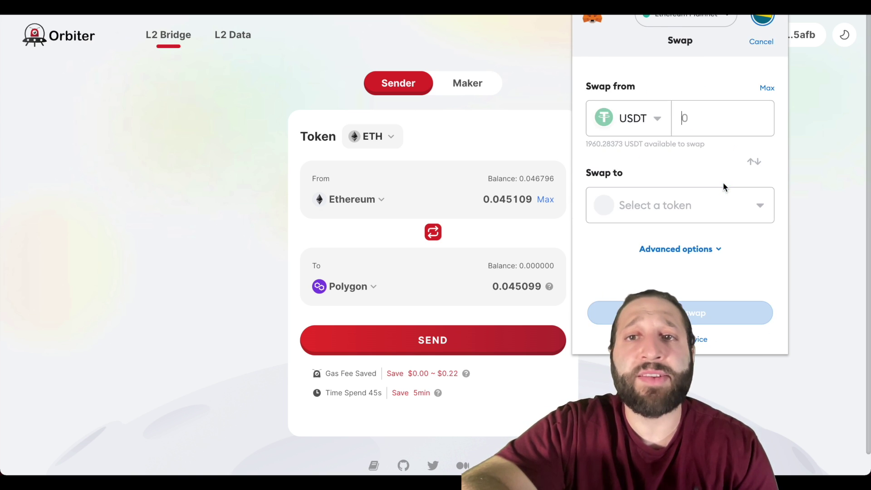
Swap the full 1960.283737 USDT balance for about 1.59243 ETH
left_click(683, 193)
left_click(661, 239)
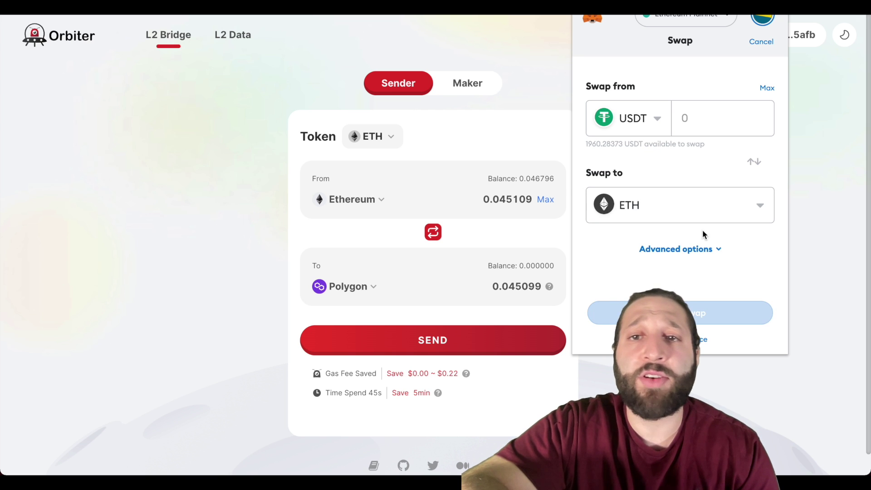
left_click(768, 90)
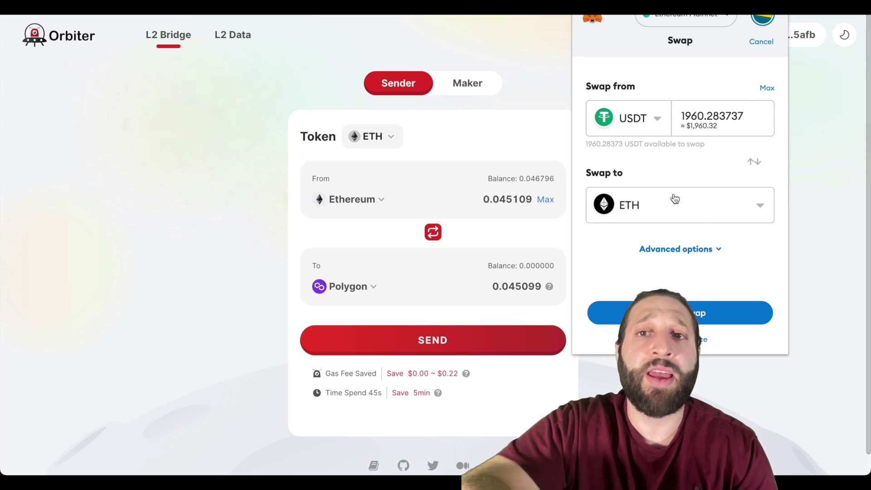
left_click(688, 312)
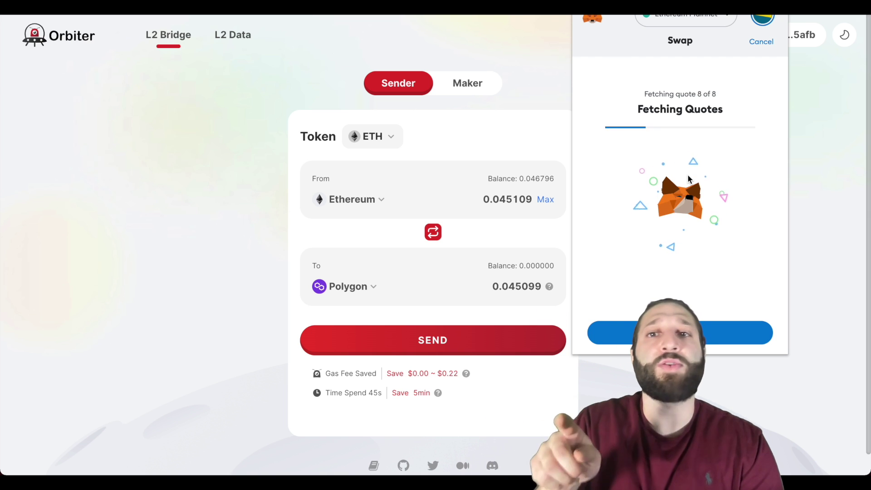
scroll(700, 209, "down", 1)
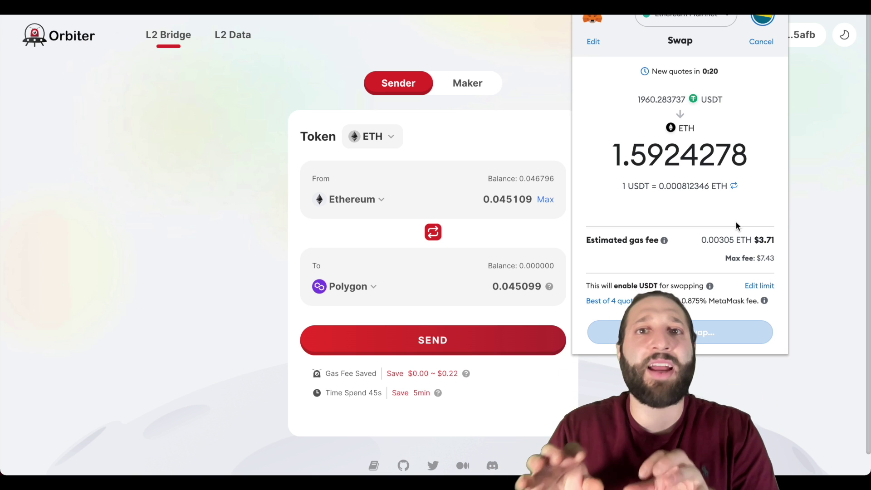
scroll(736, 231, "down", 1)
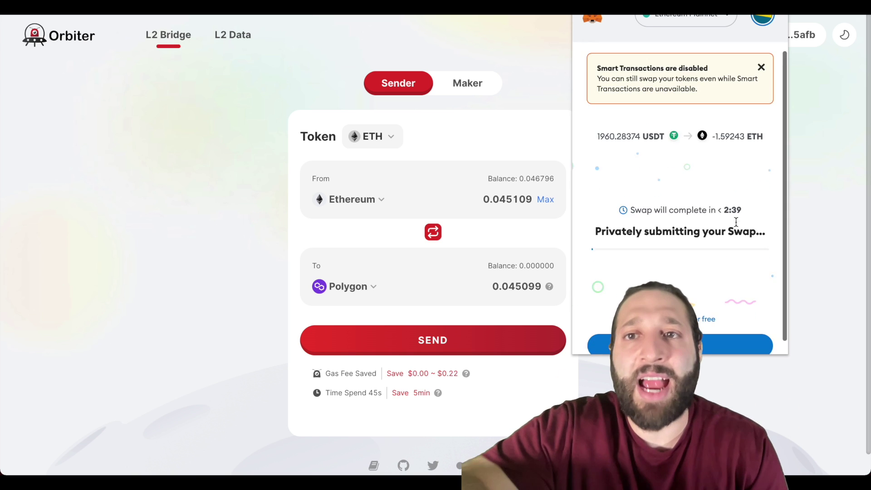
scroll(736, 240, "up", 1)
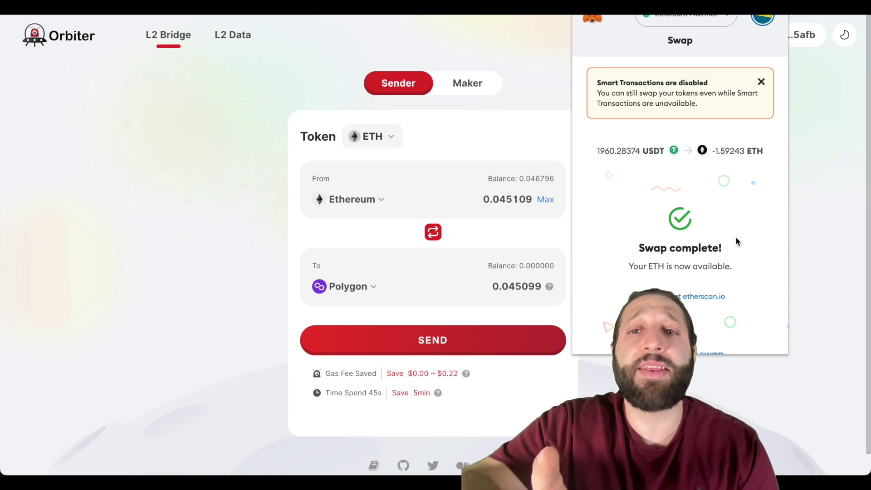
left_click(761, 83)
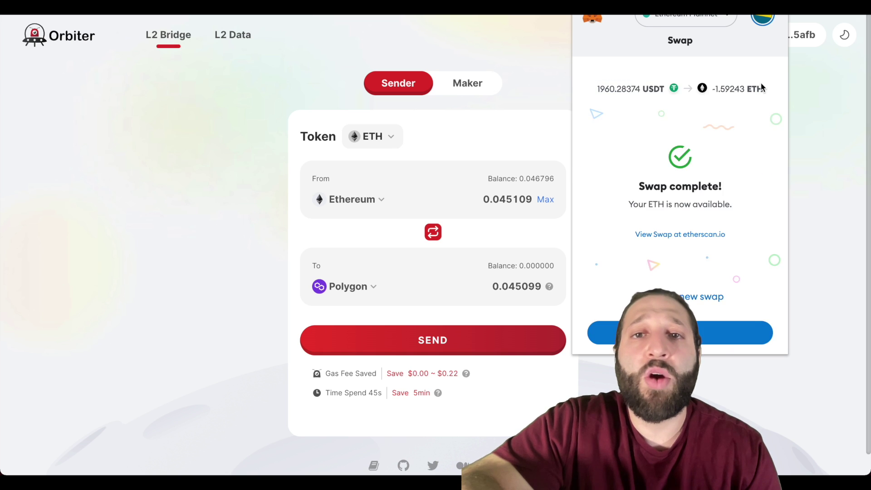
Choose Polygon as destination, fill the maximum 1.634736 ETH, and review the transfer
left_click(489, 194)
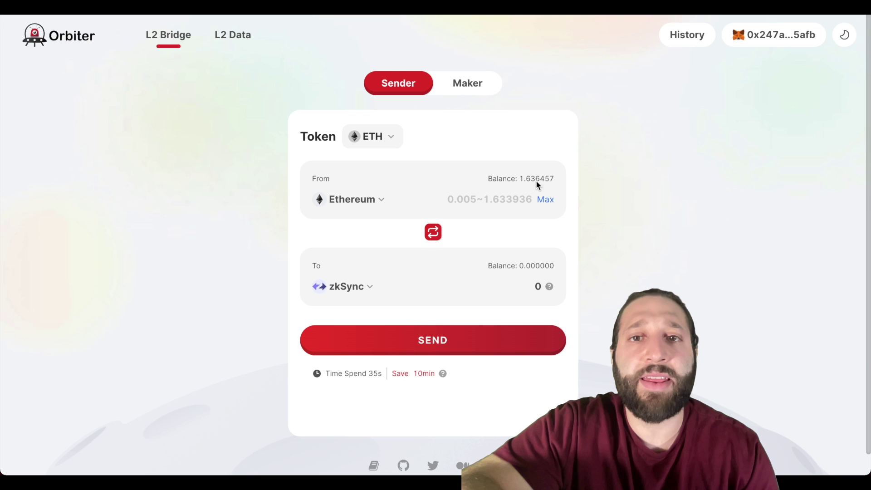
left_click(349, 286)
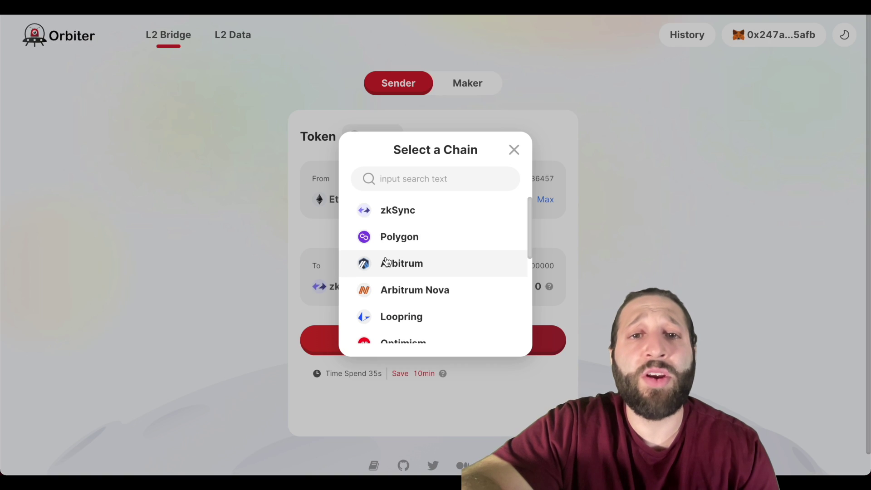
left_click(414, 240)
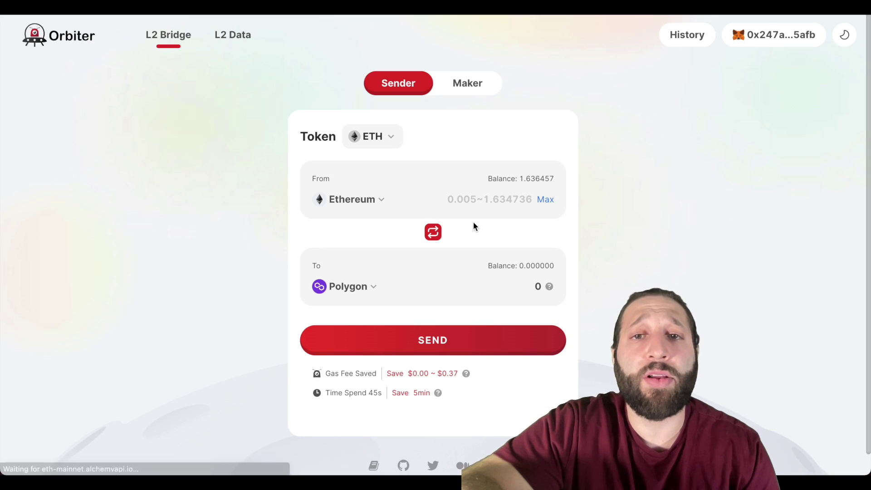
left_click(550, 201)
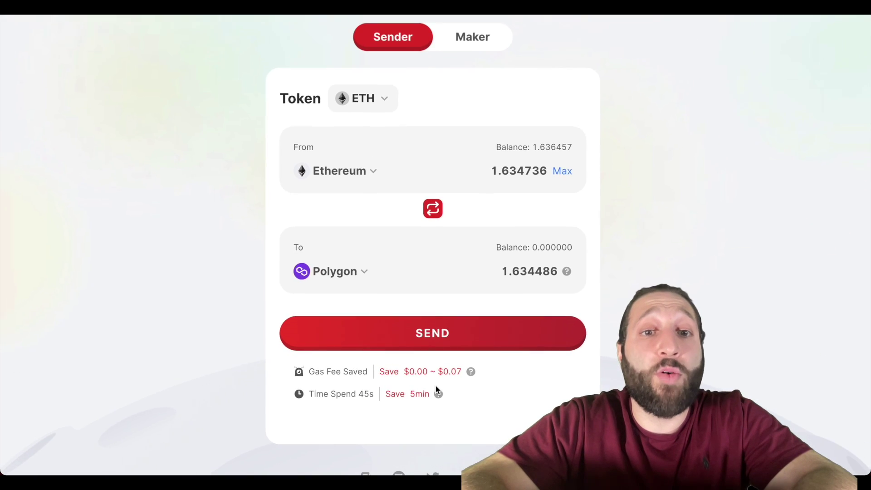
left_click(440, 345)
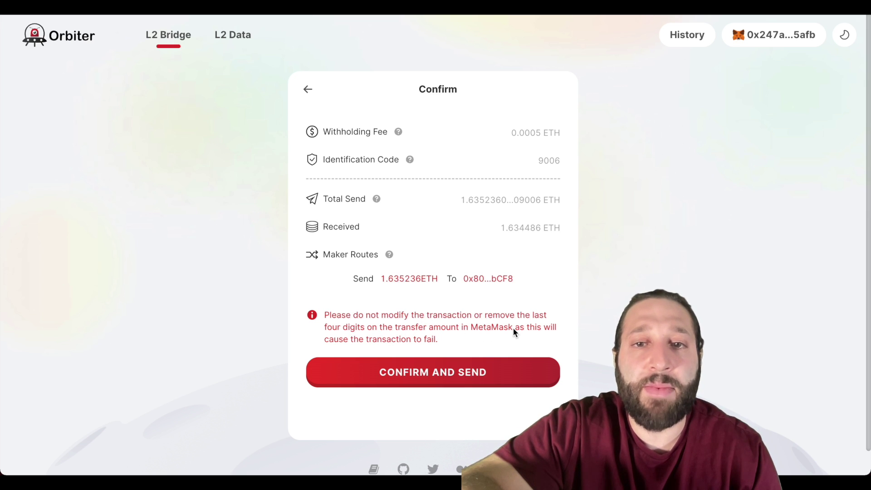
Send the 1.635236 ETH Ethereum-to-Polygon transfer and approve it in MetaMask
left_click(476, 373)
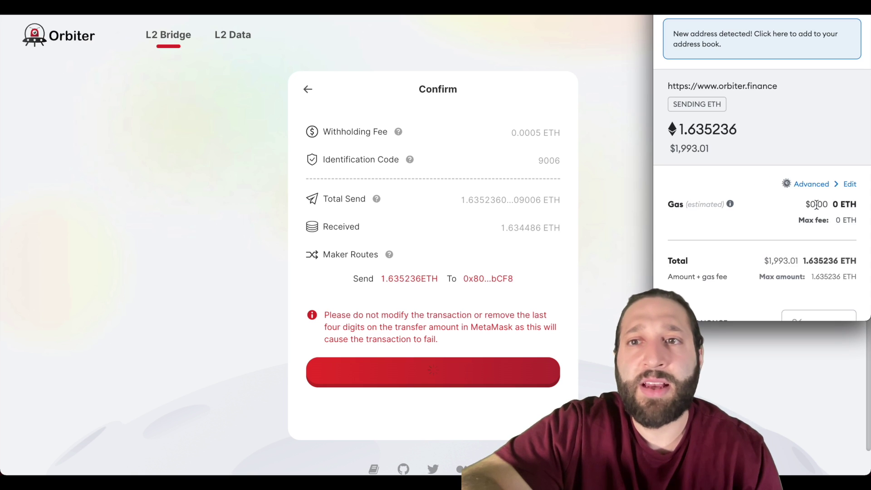
scroll(813, 235, "down", 2)
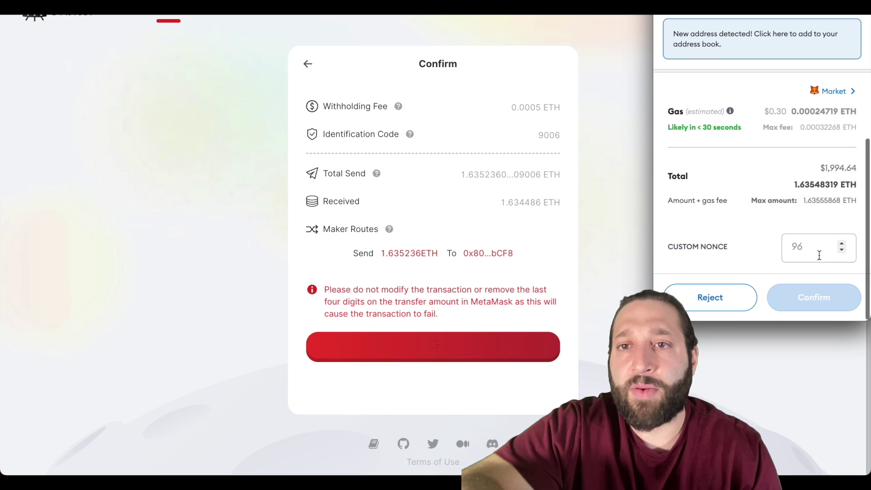
left_click(817, 296)
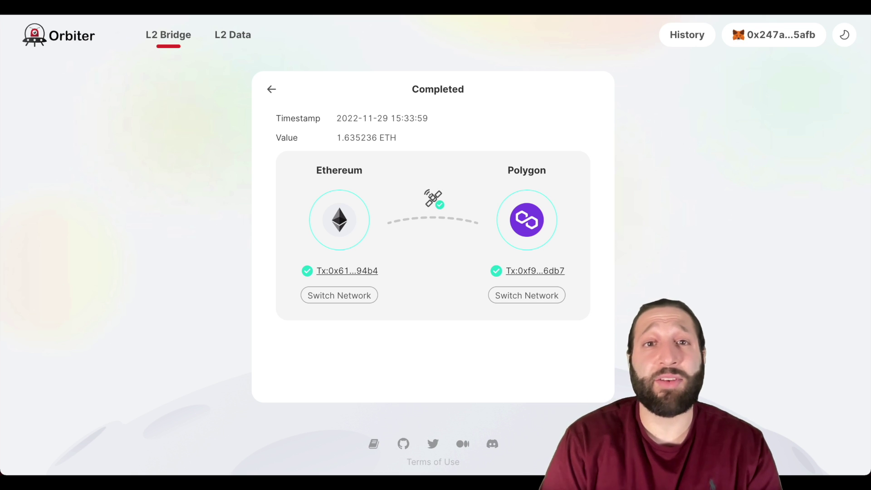
Set the bridge to send the maximum 1.633385 ETH from Polygon to Arbitrum
left_click(274, 89)
left_click(366, 139)
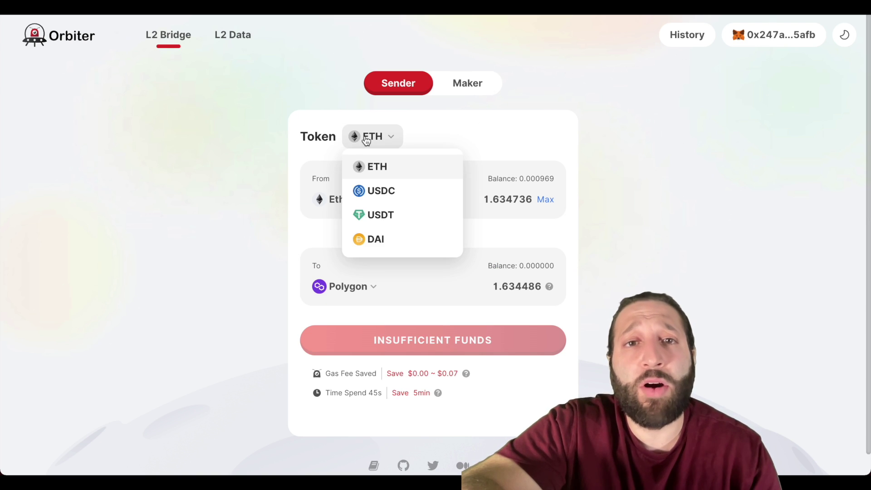
left_click(318, 261)
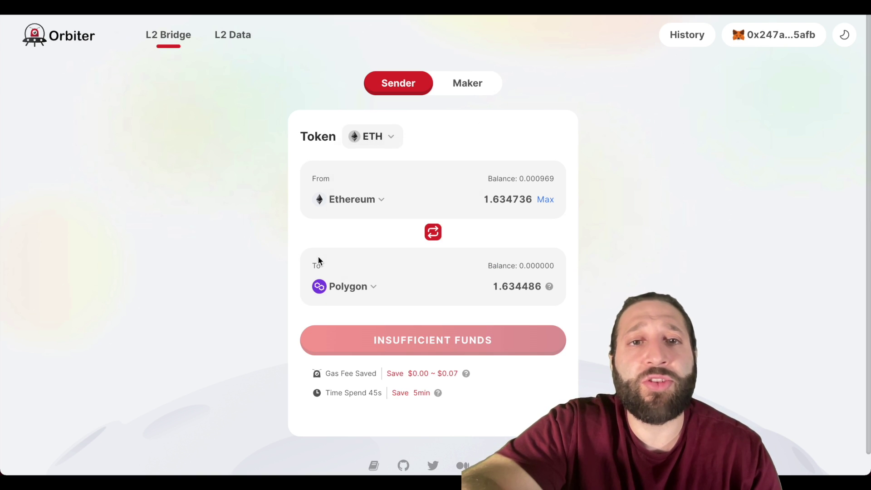
left_click(343, 197)
left_click(389, 239)
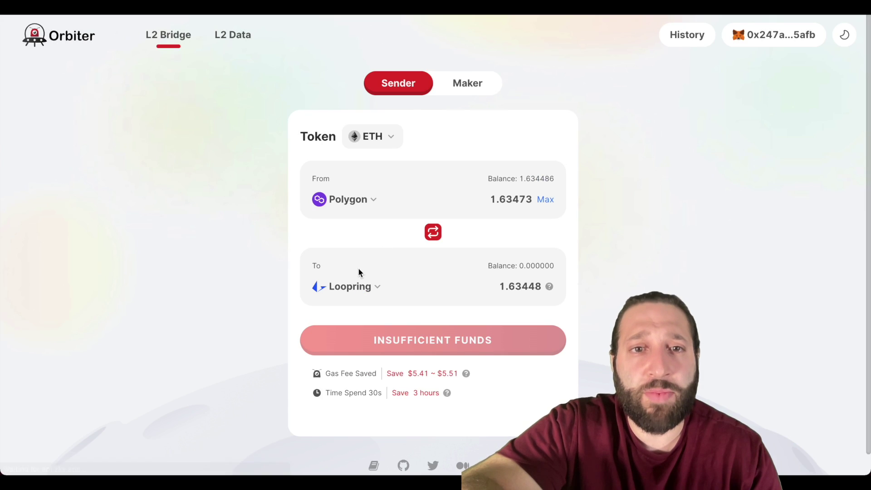
left_click(348, 285)
left_click(414, 263)
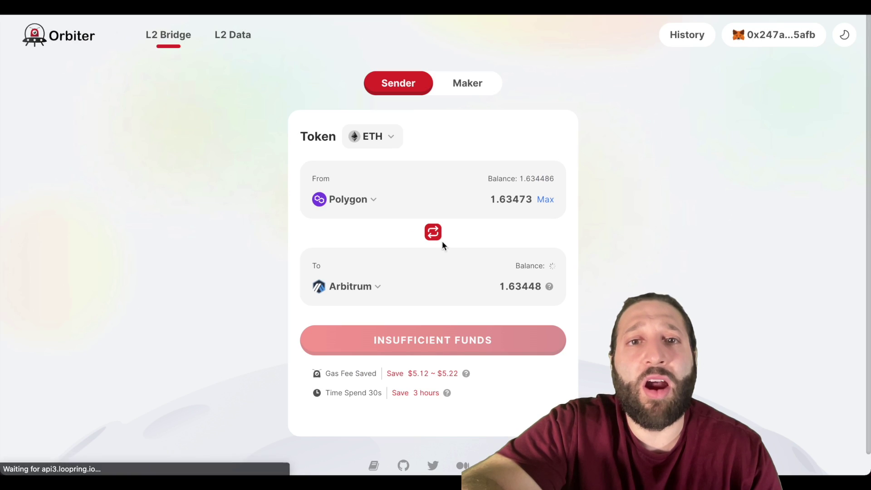
left_click(545, 200)
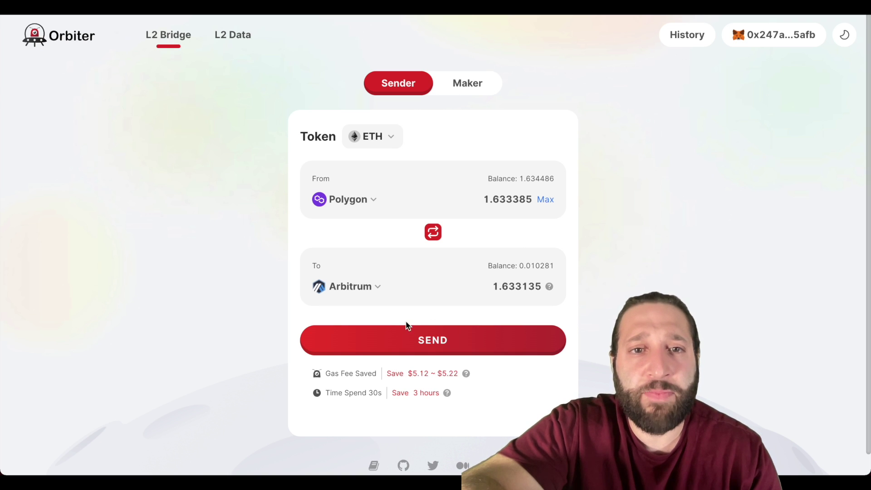
left_click(440, 328)
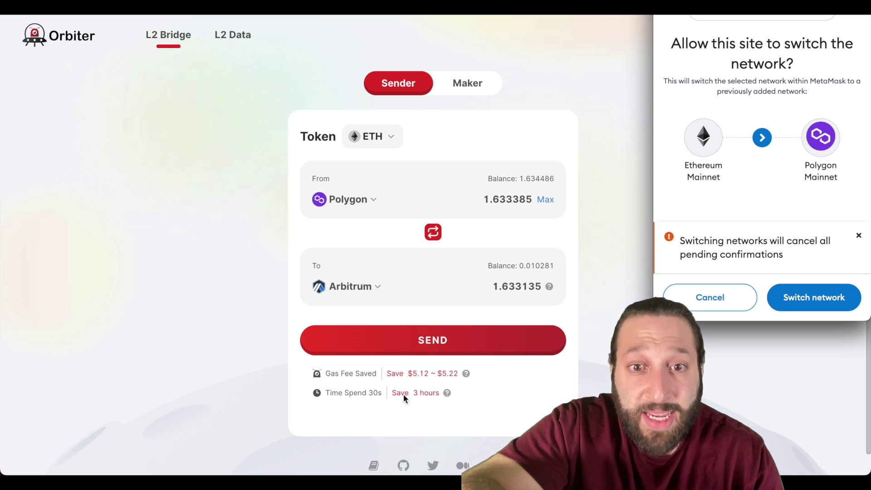
Let MetaMask switch to Polygon, then submit the 1.634485 WETH transfer for approval
left_click(805, 298)
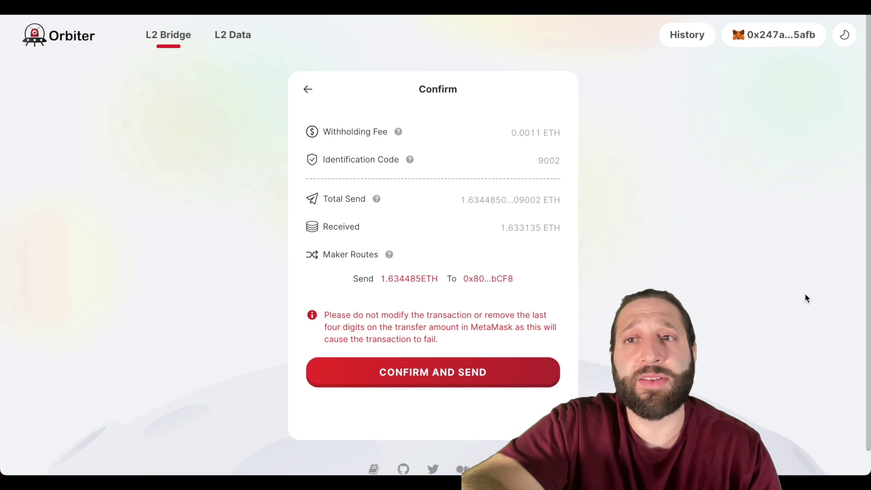
left_click(496, 370)
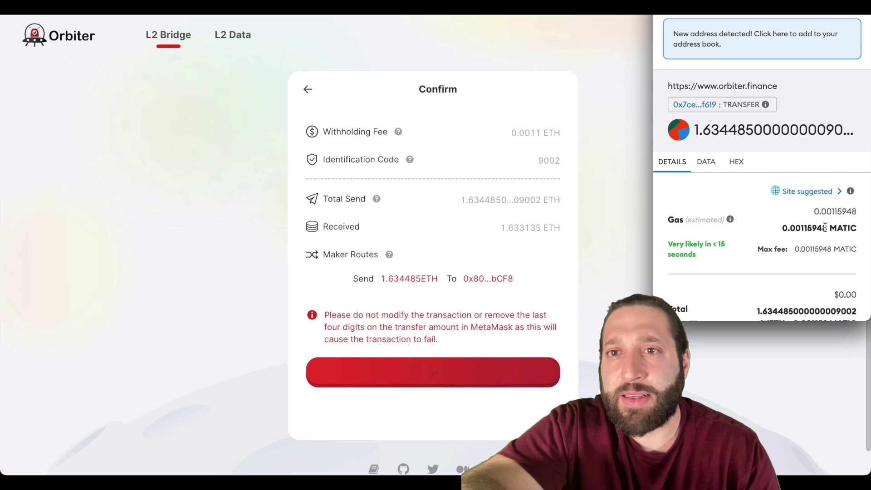
scroll(825, 228, "down", 1)
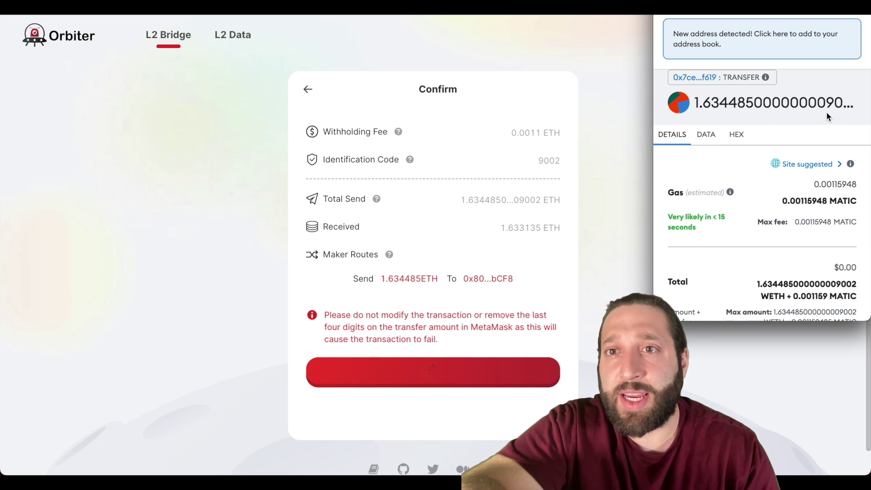
scroll(797, 203, "down", 2)
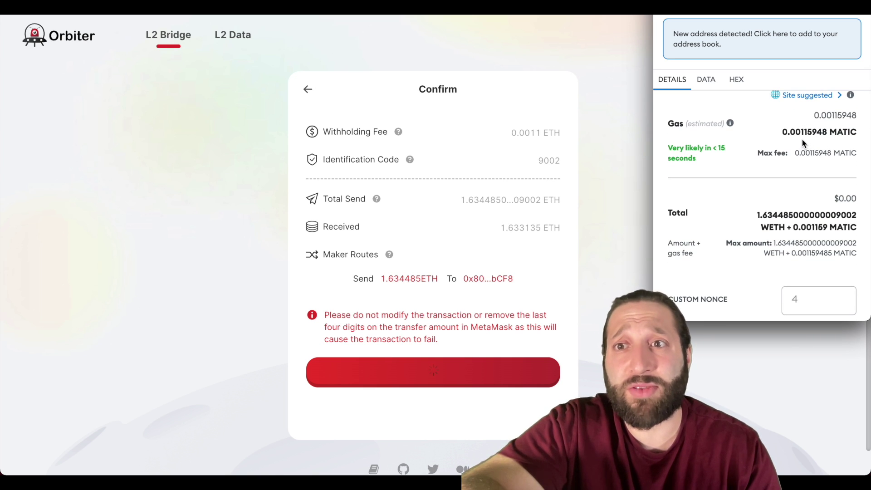
scroll(798, 200, "down", 2)
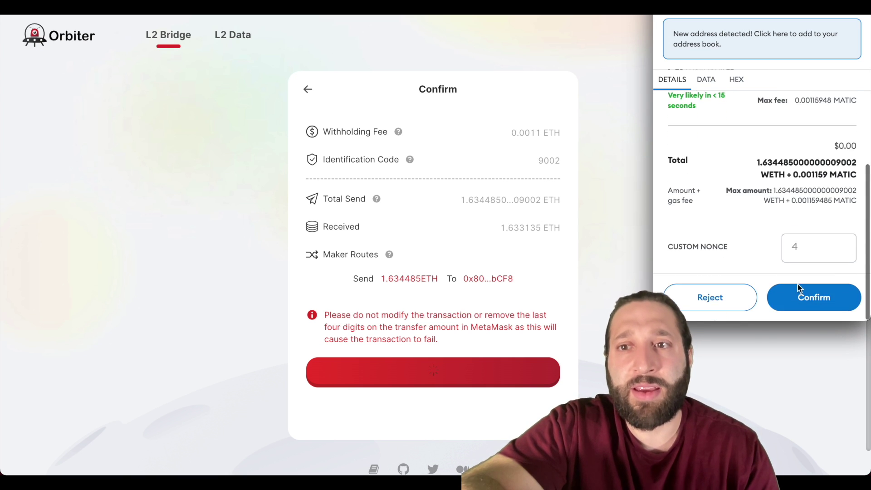
Approve the Polygon-to-Arbitrum transfer in MetaMask and return to the bridge form once completed
left_click(814, 303)
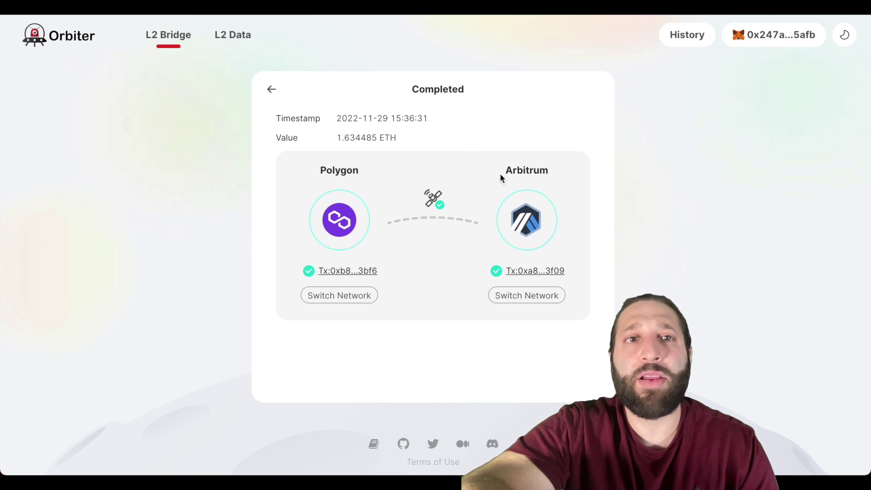
left_click(173, 37)
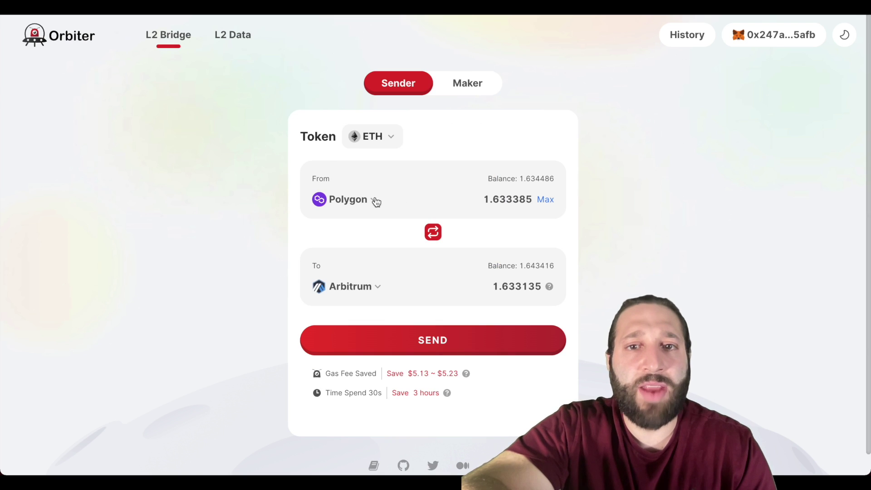
Make Arbitrum the source and Optimism the destination, sending the maximum 1.641699 ETH
left_click(425, 231)
left_click(341, 294)
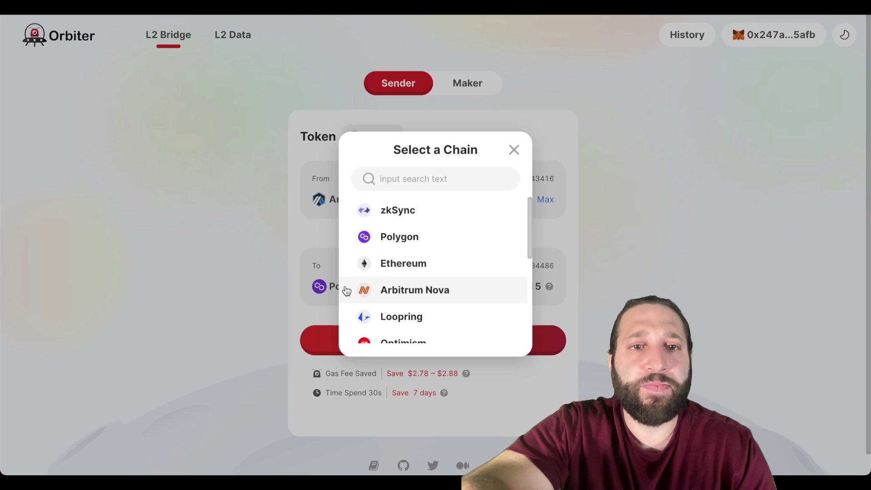
scroll(410, 294, "down", 4)
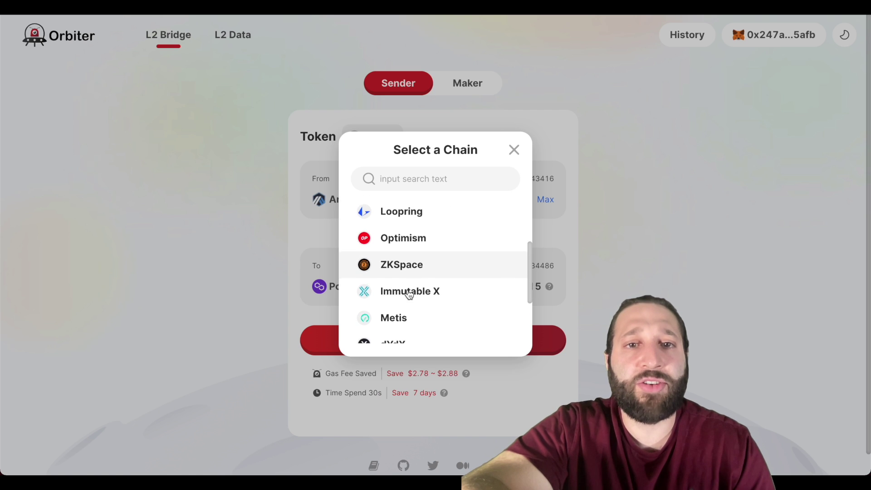
left_click(428, 241)
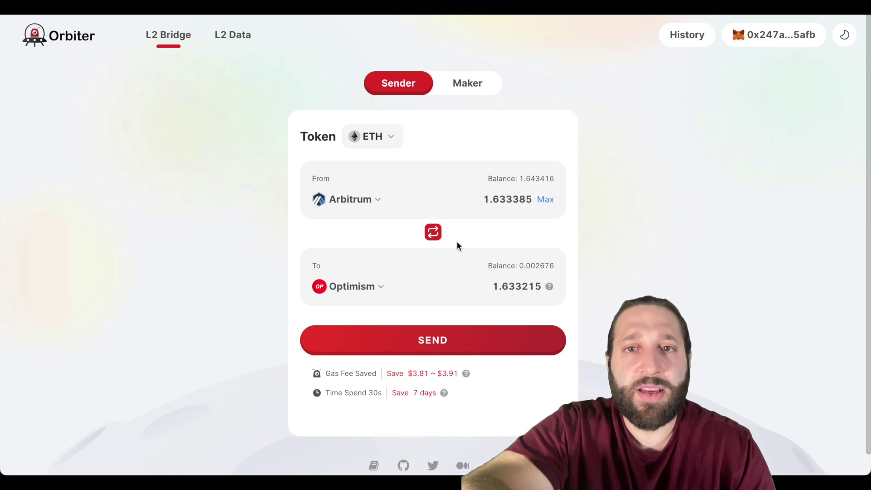
left_click(545, 200)
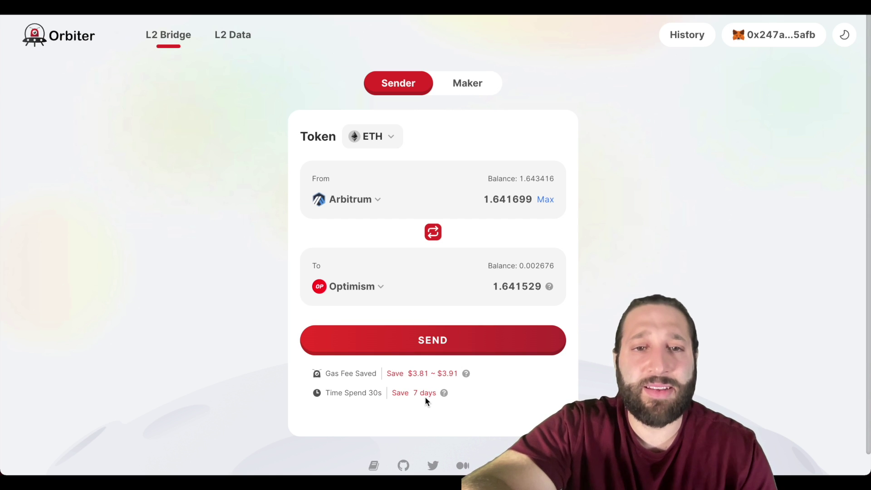
Send the 1.642399 ETH Arbitrum-to-Optimism transfer and approve it in MetaMask
left_click(431, 343)
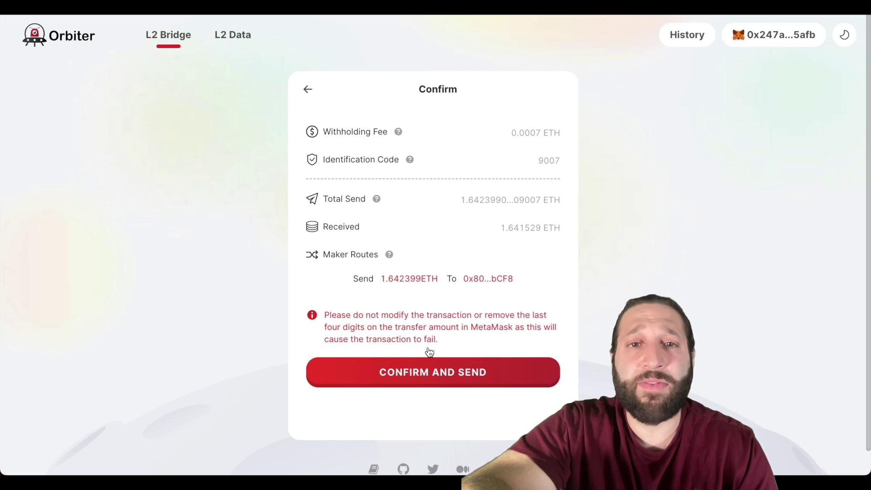
left_click(445, 366)
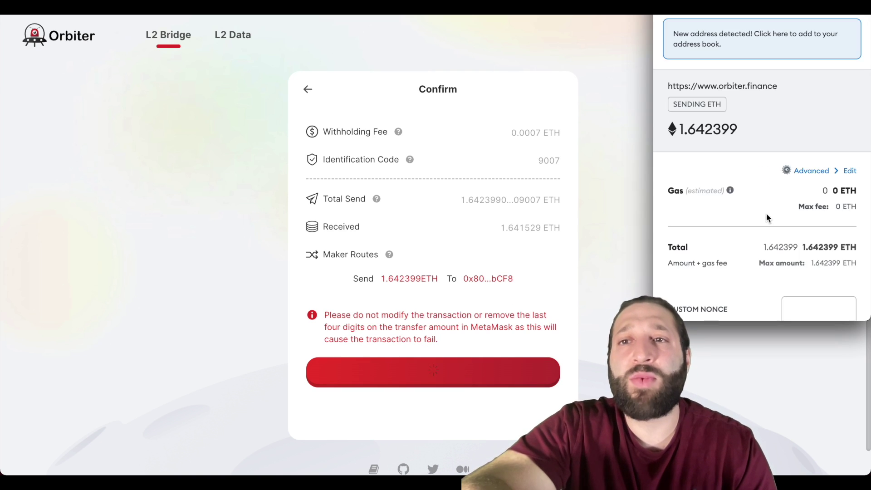
scroll(804, 225, "down", 2)
scroll(803, 225, "up", 2)
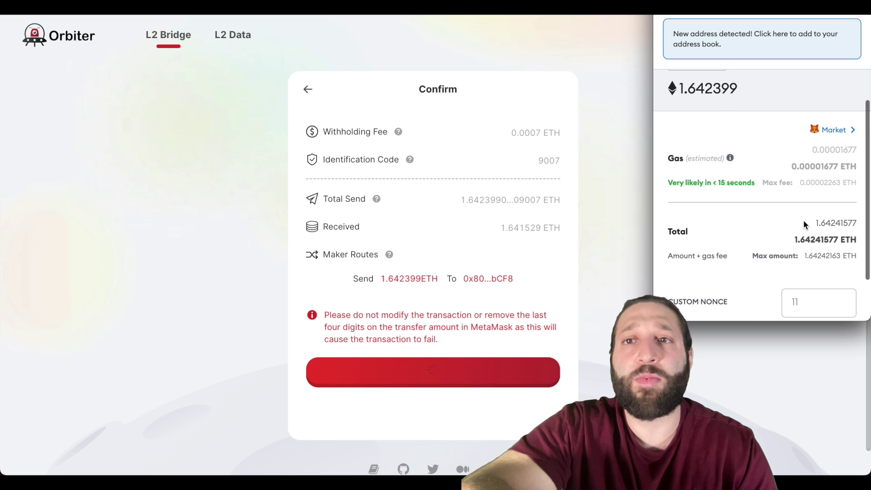
scroll(804, 225, "down", 2)
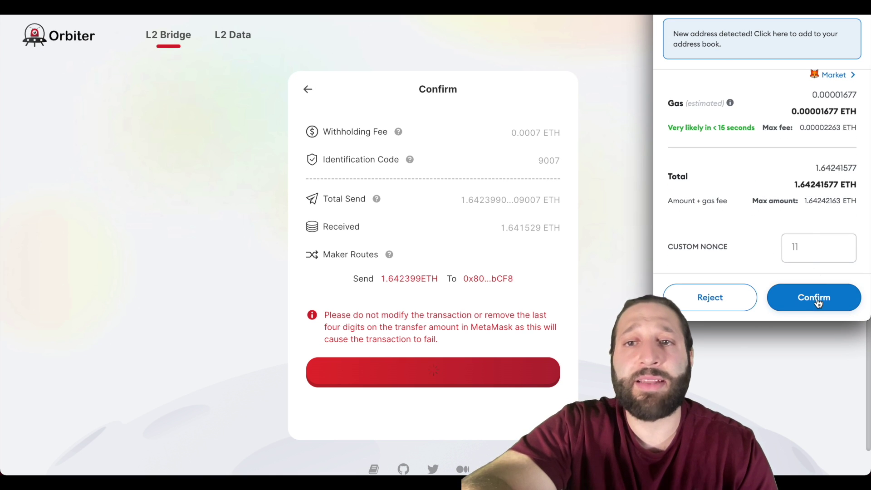
left_click(815, 299)
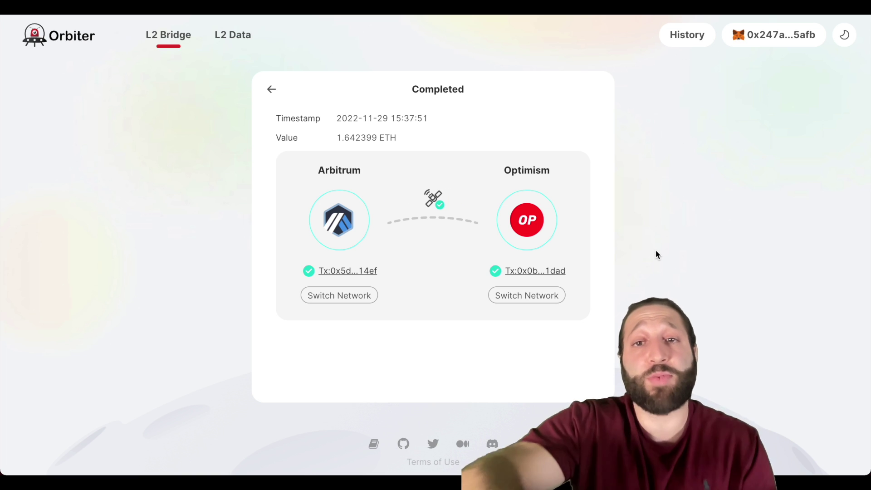
Switch the wallet to Optimism and set Ethereum as the destination chain
left_click(514, 298)
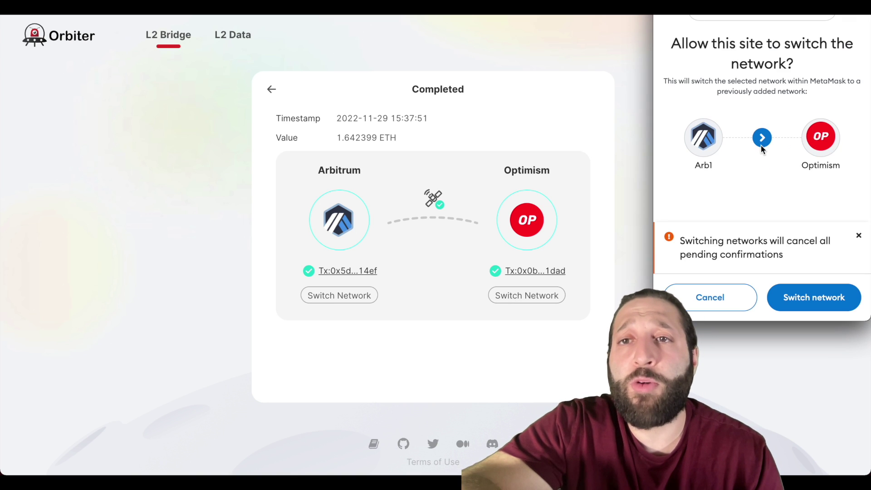
left_click(803, 296)
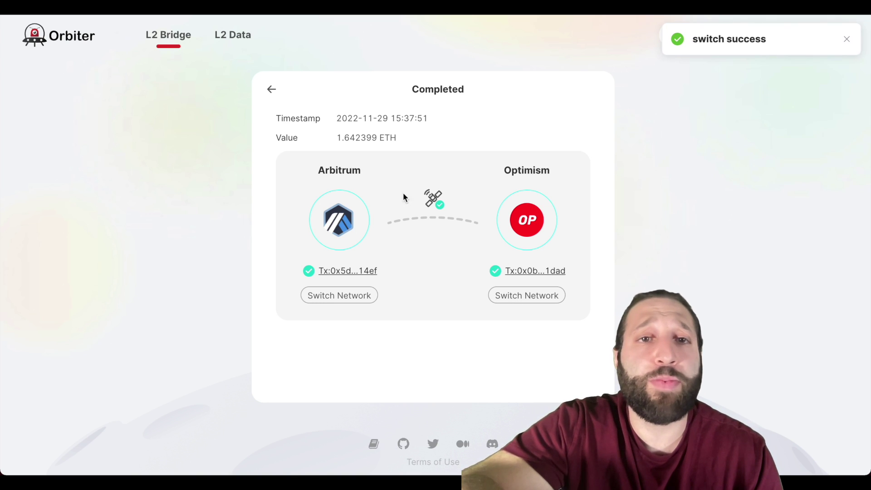
left_click(273, 89)
left_click(350, 286)
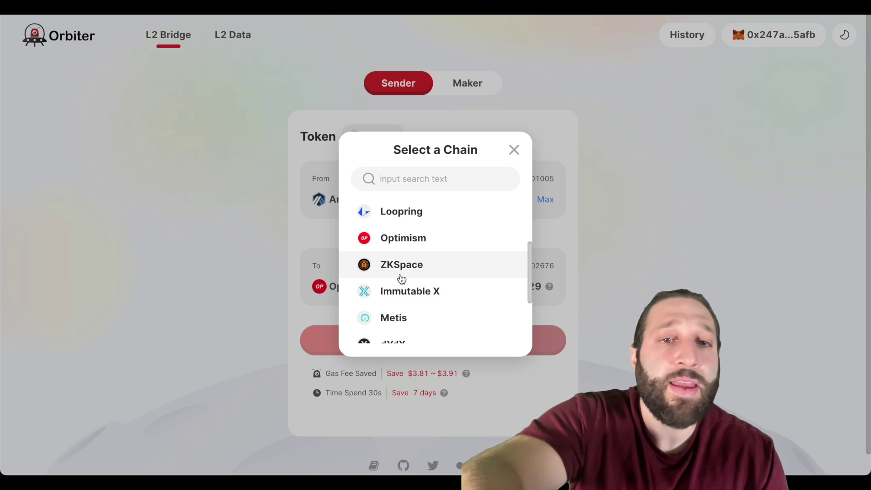
left_click(417, 187)
type("eth")
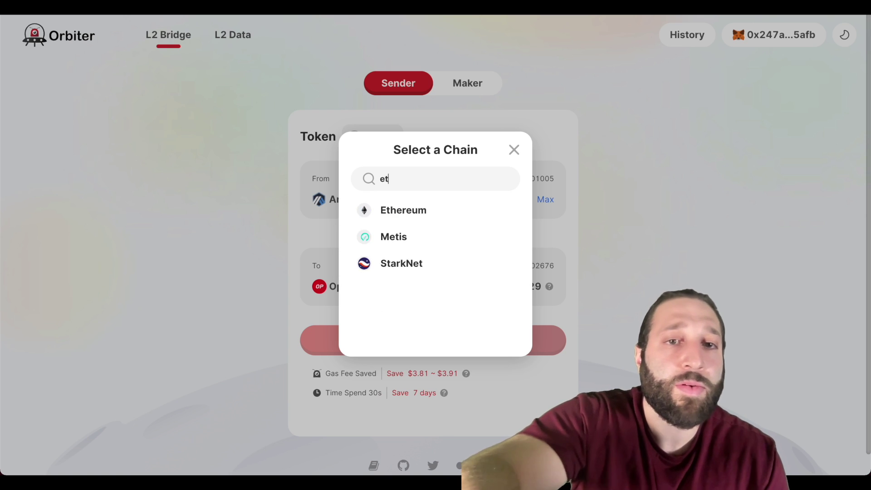
left_click(437, 214)
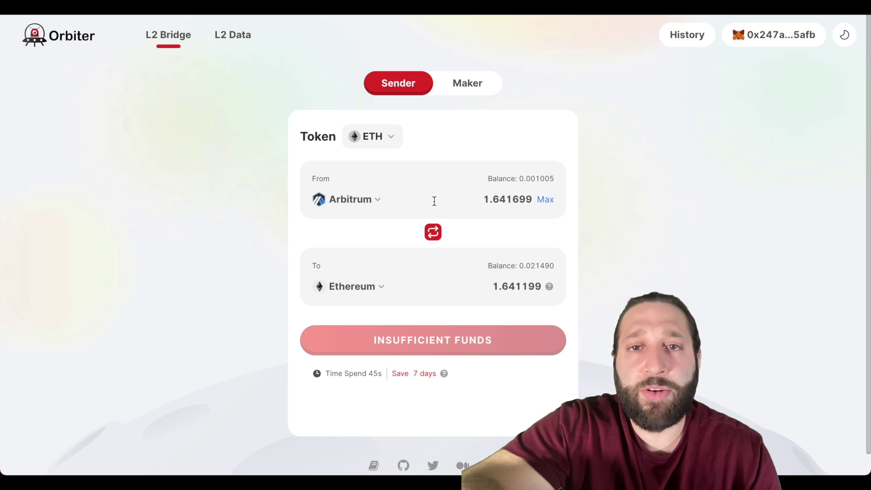
Choose Optimism as the source chain and fill in the full 1.638151 ETH
left_click(352, 200)
scroll(390, 260, "down", 3)
scroll(395, 265, "down", 2)
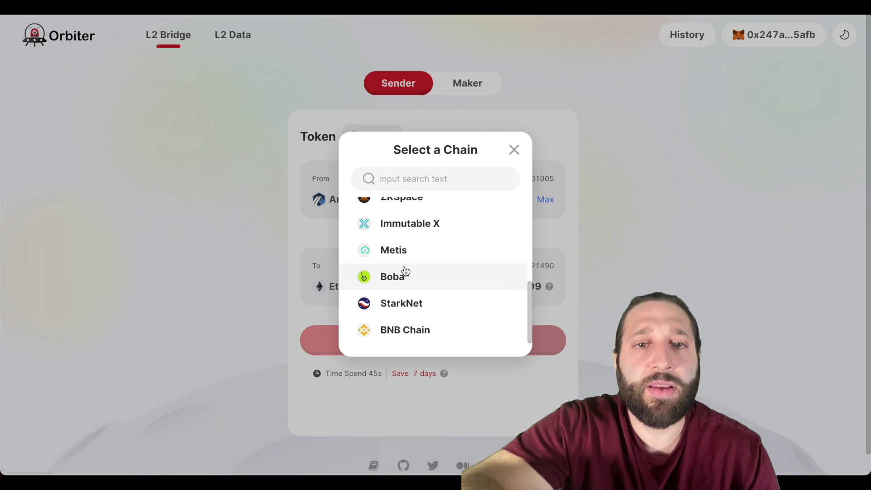
scroll(399, 270, "up", 2)
left_click(401, 246)
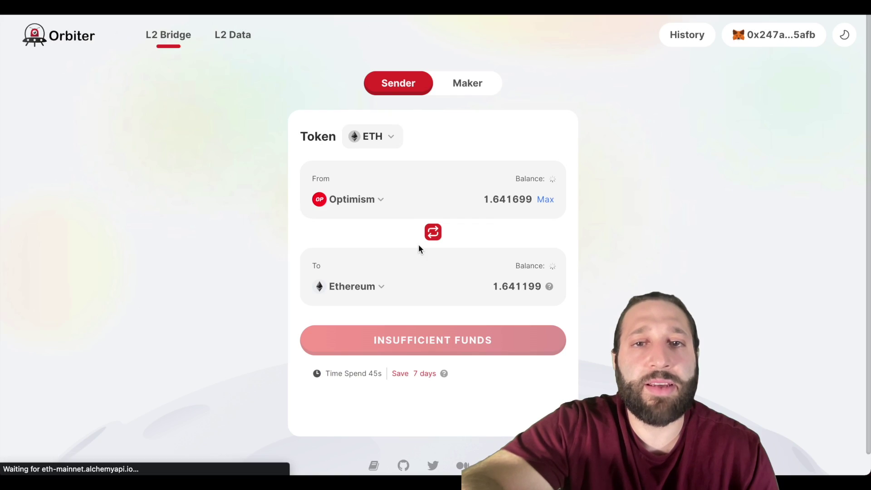
left_click(546, 199)
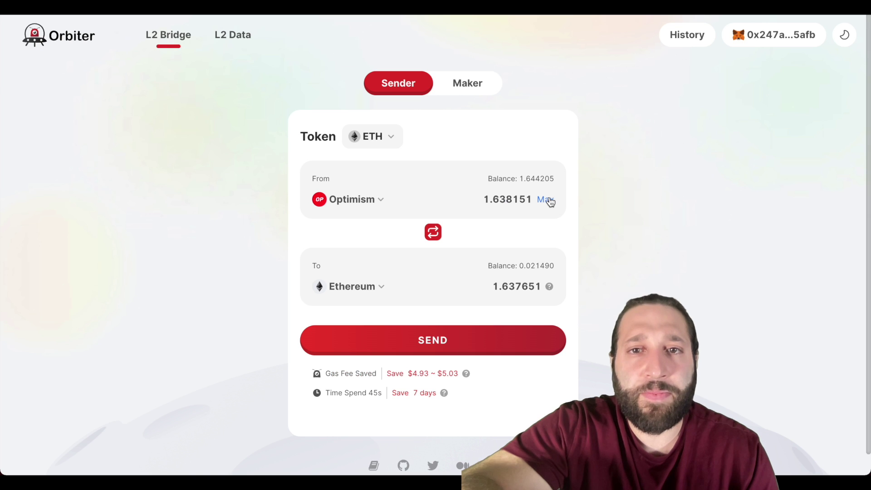
Send the 1.643151 ETH from Optimism to Ethereum, approving the transaction in MetaMask
left_click(462, 340)
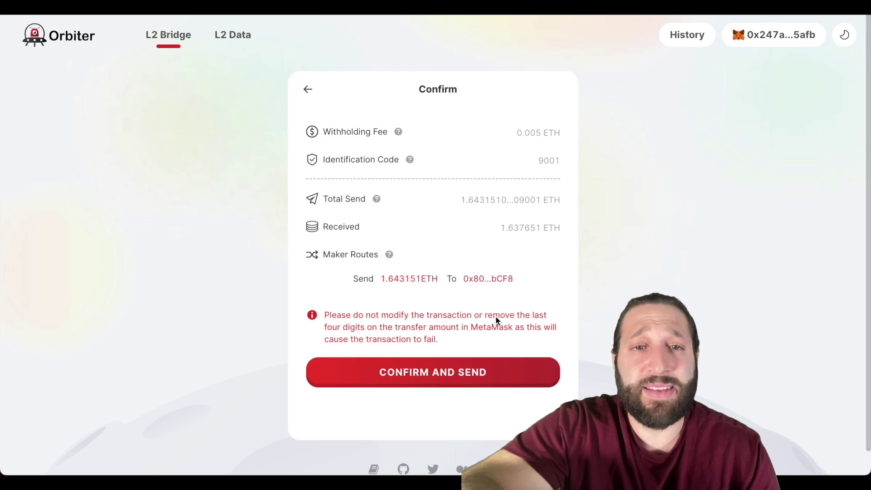
left_click(489, 372)
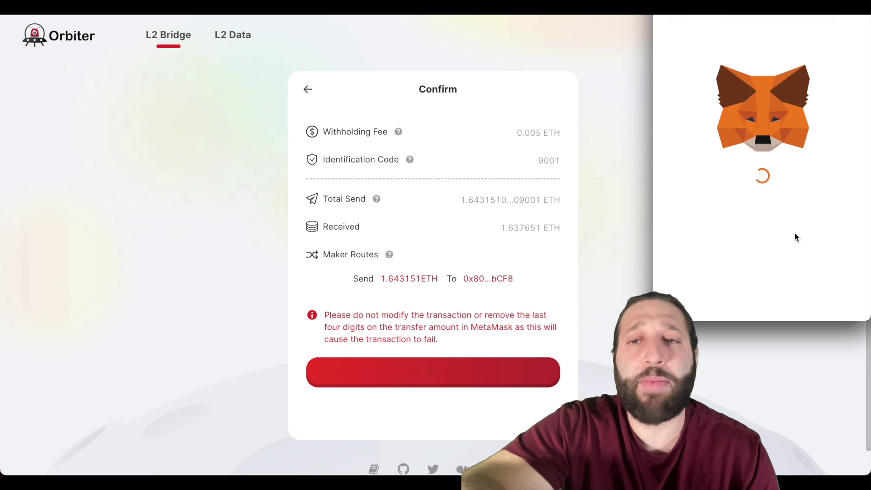
scroll(811, 243, "down", 2)
scroll(810, 244, "up", 2)
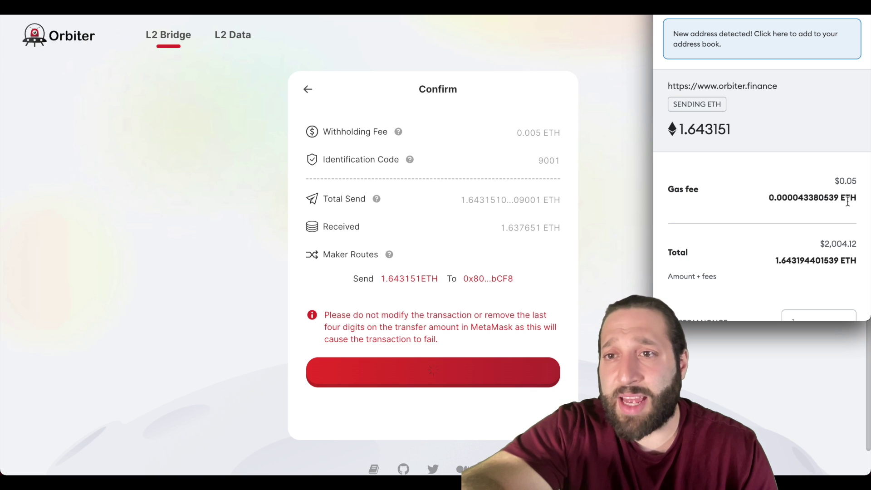
scroll(817, 204, "down", 3)
left_click(813, 297)
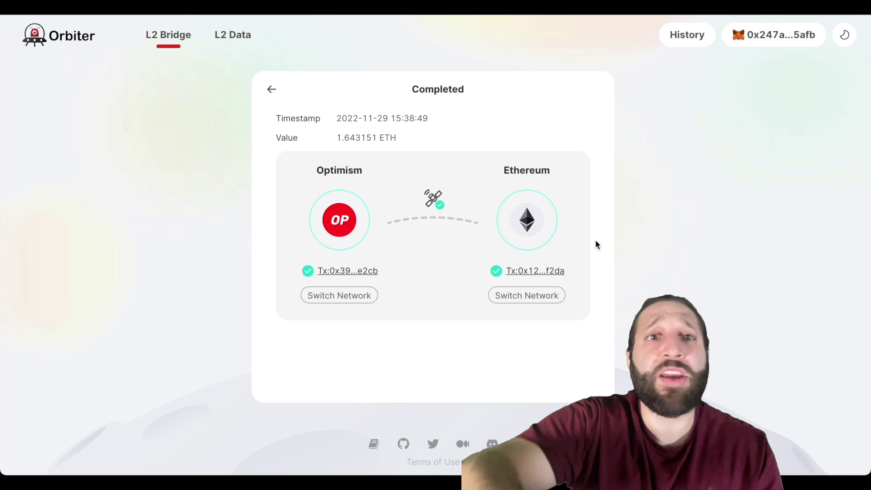
Switch MetaMask to Ethereum, return to the bridge form and check the wallet's 1.659141 ETH balance
left_click(534, 295)
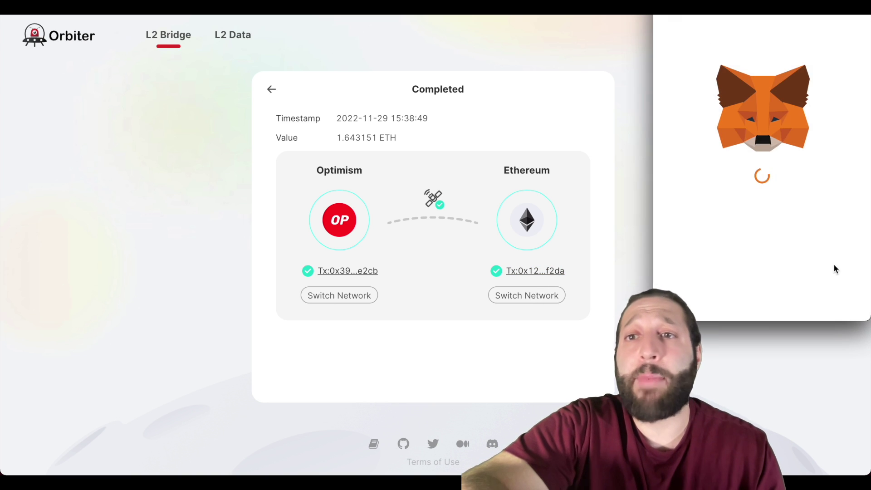
left_click(830, 295)
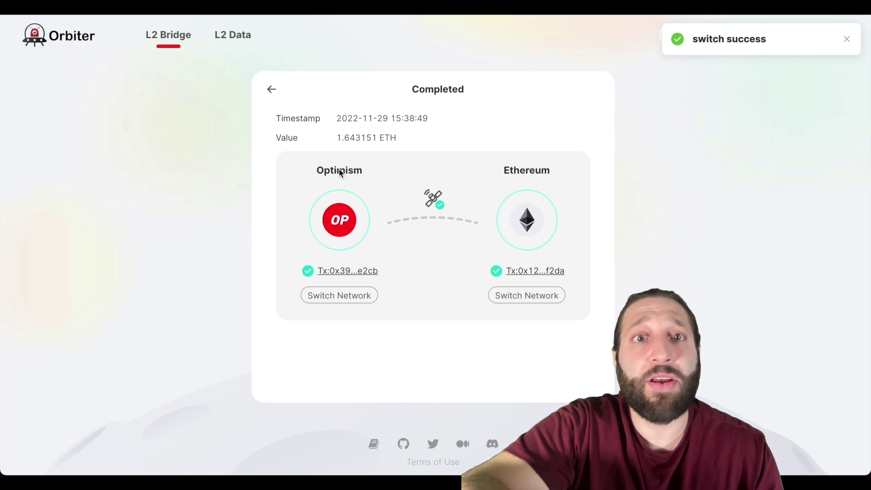
left_click(272, 90)
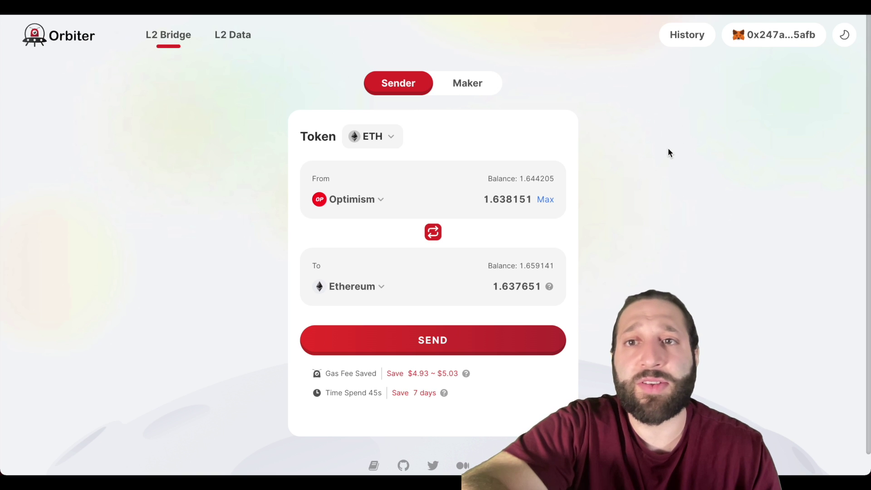
key("alt+shift+m")
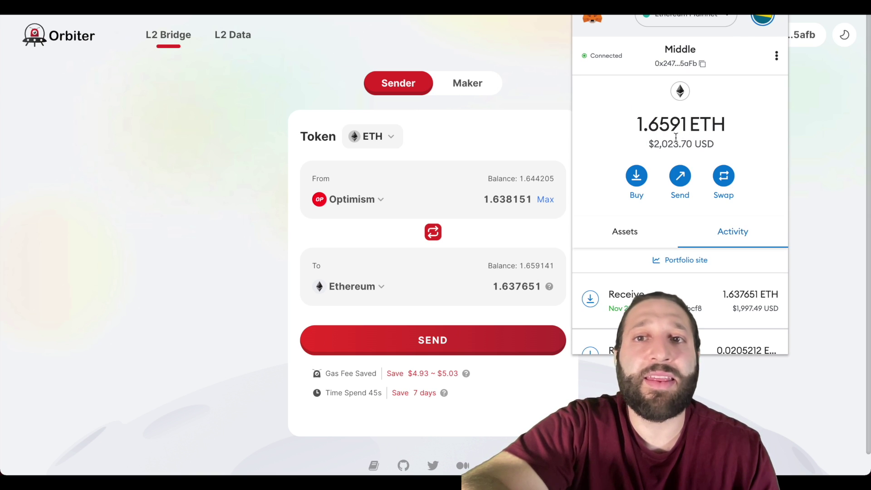
left_click(517, 135)
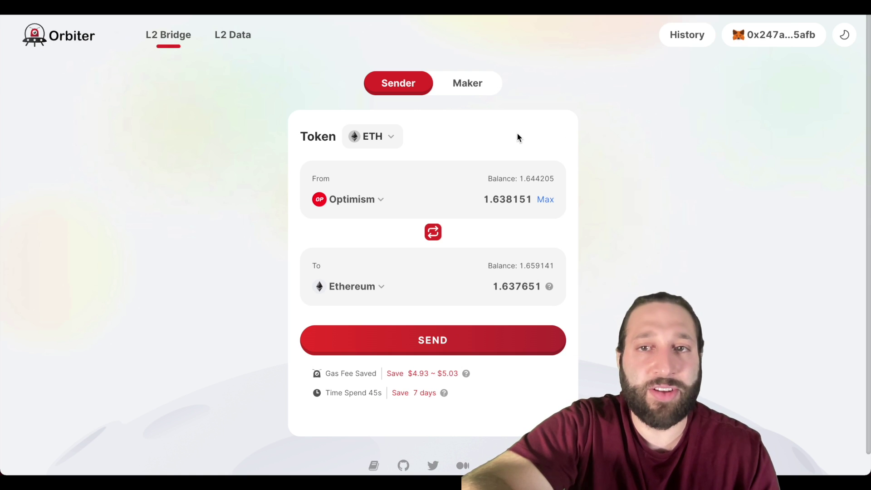
Review the History list of four completed transfers, from 1.635236 ETH to 1.643151 ETH
left_click(684, 39)
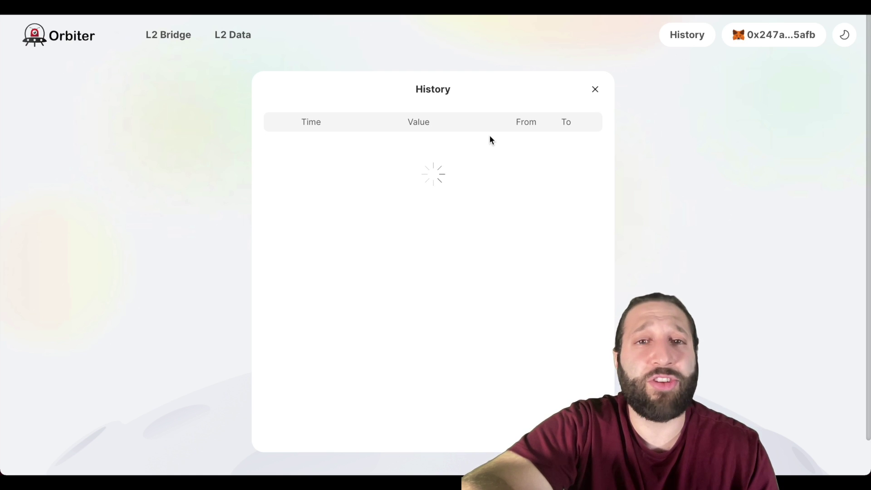
scroll(489, 140, "down", 1)
scroll(490, 139, "down", 1)
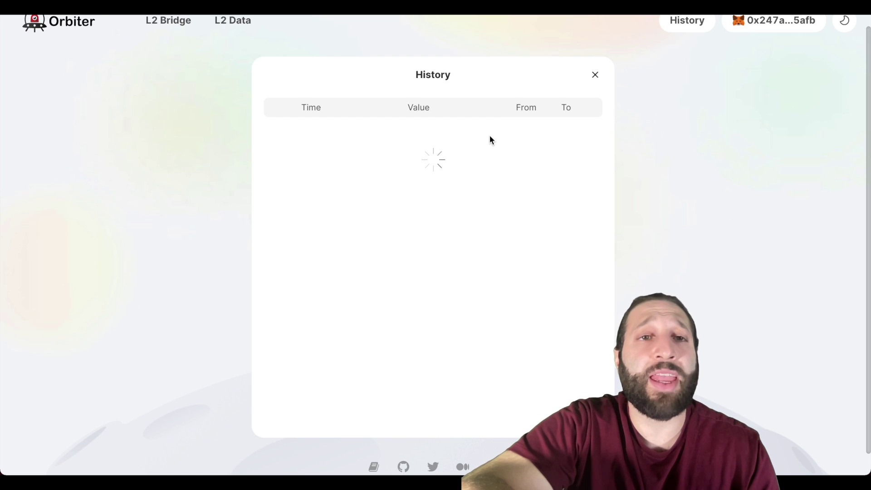
scroll(490, 140, "up", 1)
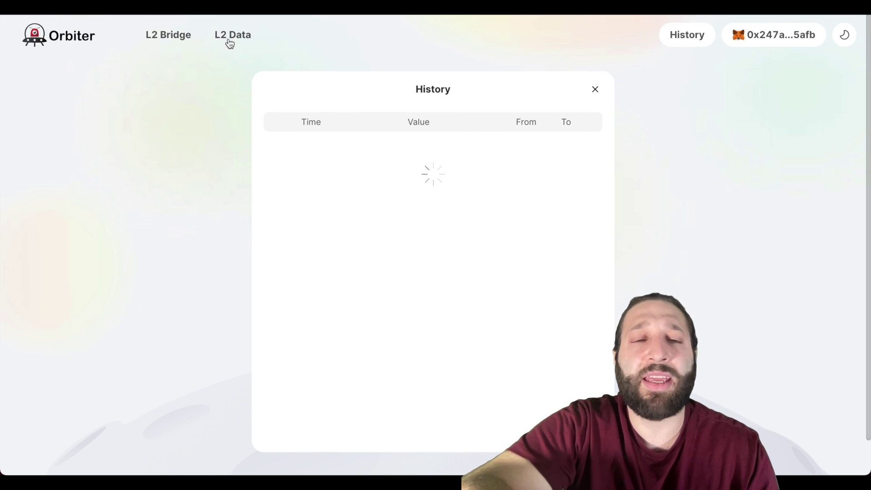
scroll(381, 132, "down", 1)
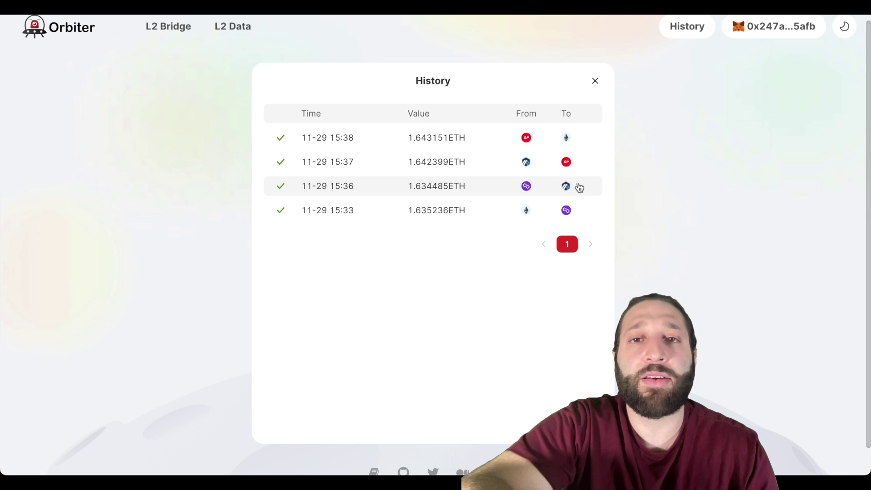
scroll(567, 143, "up", 1)
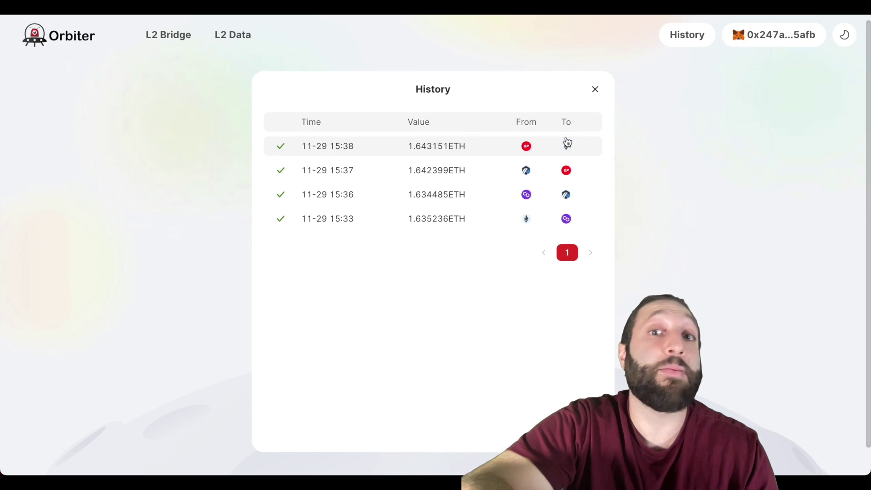
Open the L2 Data statistics page and scroll down to the dapp table
left_click(230, 41)
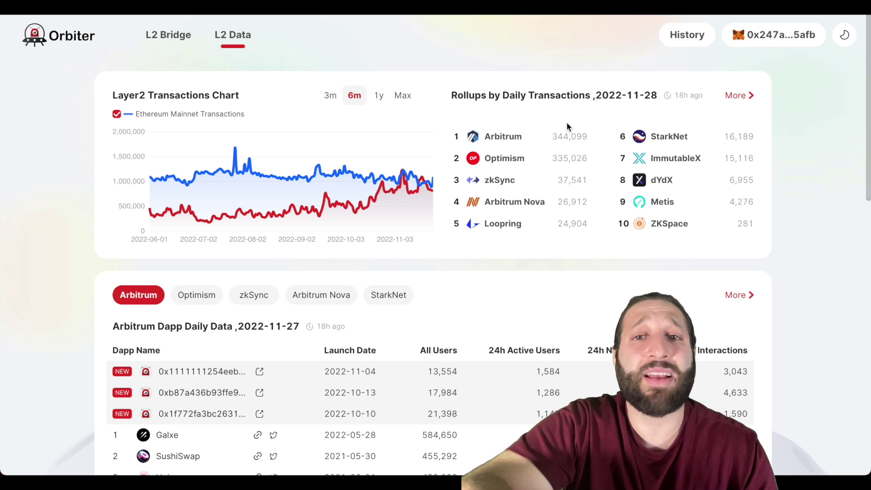
scroll(250, 265, "down", 3)
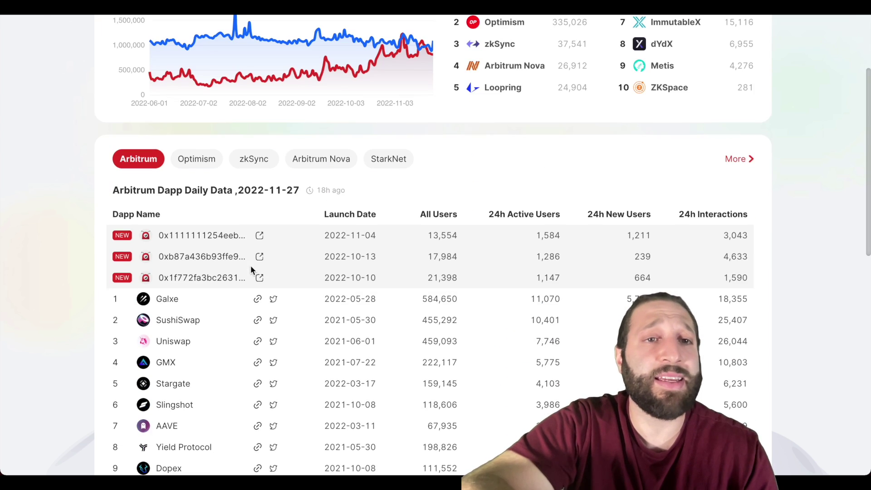
scroll(205, 296, "down", 1)
Compare dapp daily data for Optimism, zkSync, Arbitrum Nova and Arbitrum
left_click(199, 133)
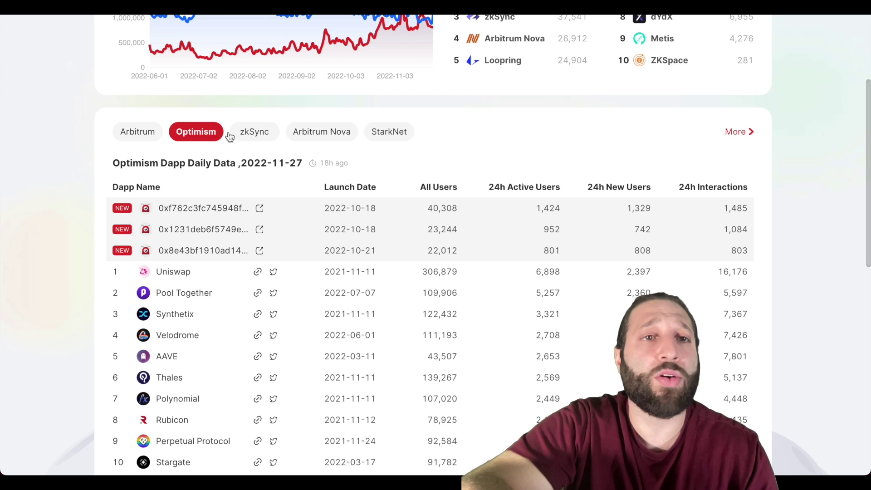
left_click(275, 134)
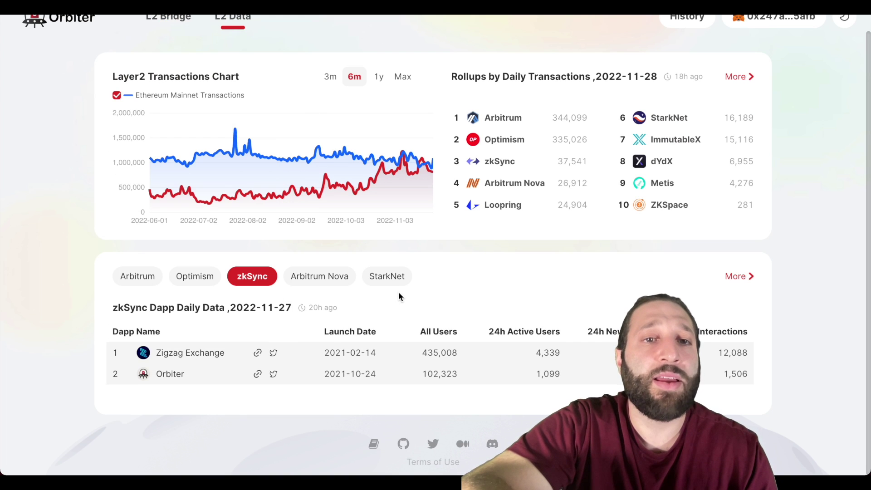
left_click(317, 275)
scroll(316, 274, "down", 5)
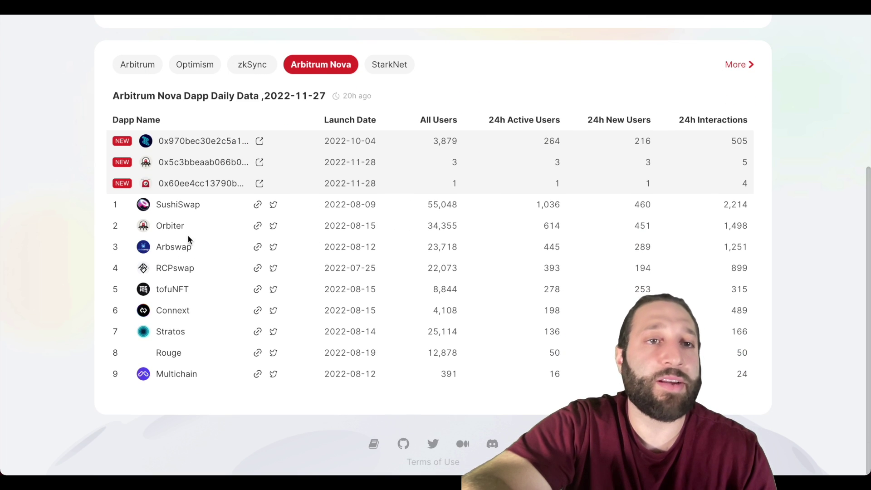
left_click(122, 68)
scroll(122, 59, "up", 5)
Return to the L2 Bridge form, now showing 1.638151 ETH from Ethereum to zkSync
left_click(168, 35)
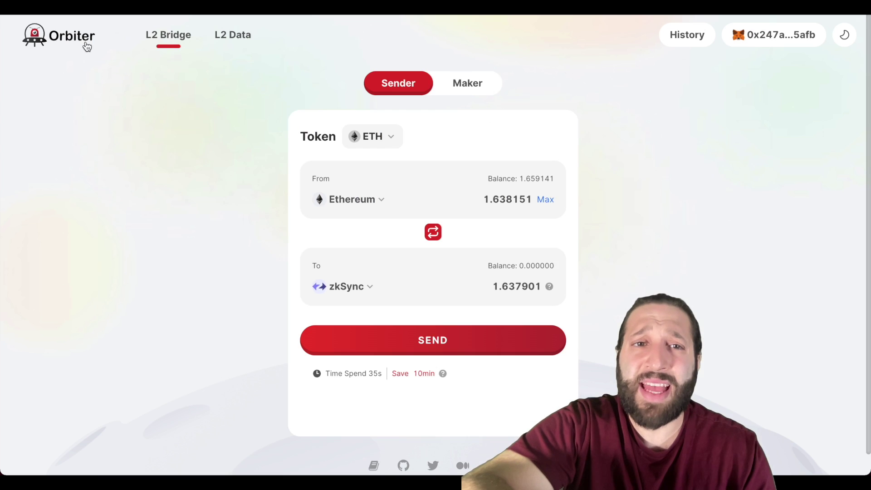